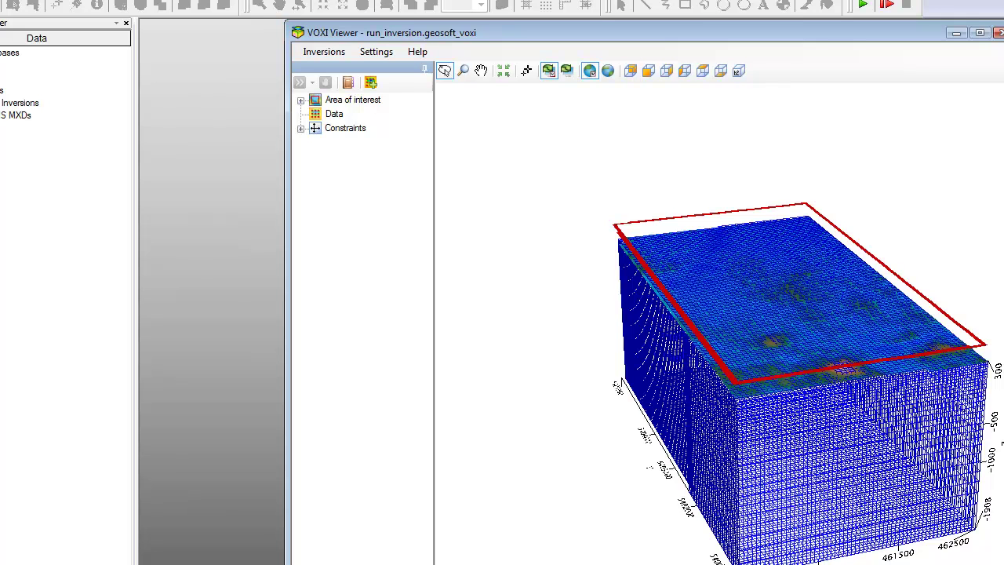
# Step: Load ReidMahaffy_DIG.gdb in Add Data with X_NAD83/Y_NAD83 locations and gps_z_final sensor elevation
pyautogui.rightClick(333, 114)
pyautogui.click(410, 122)
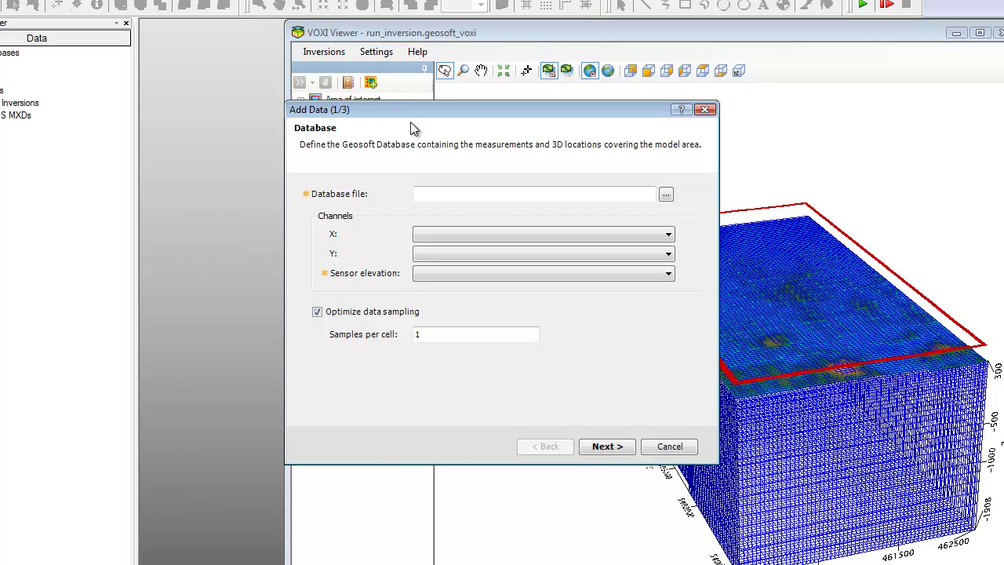
pyautogui.click(665, 195)
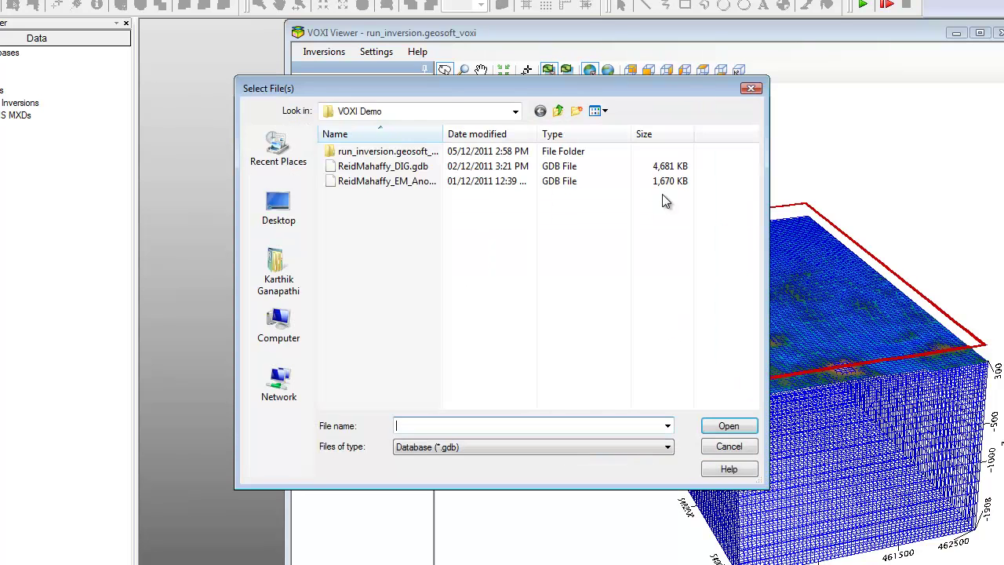
pyautogui.doubleClick(372, 166)
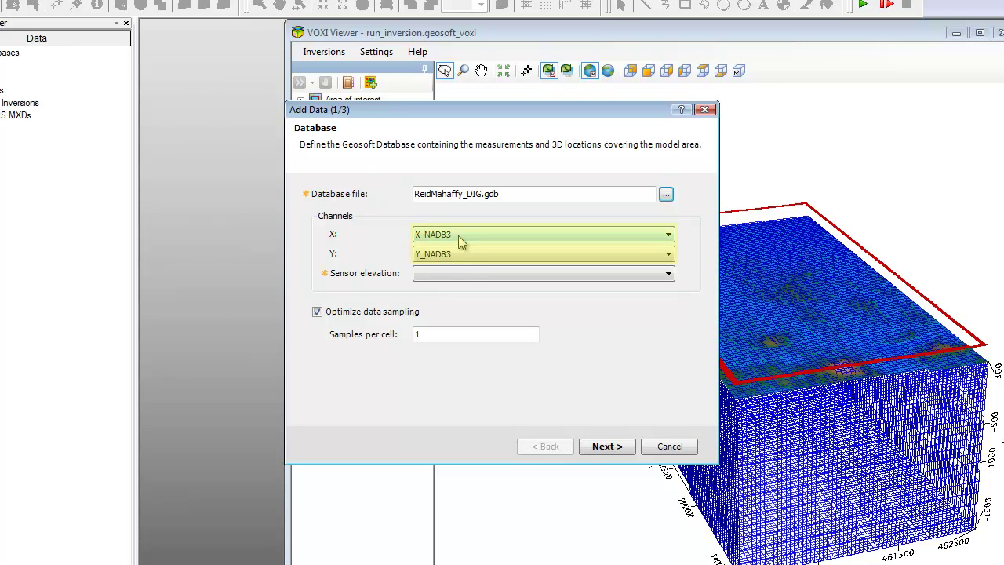
pyautogui.click(464, 277)
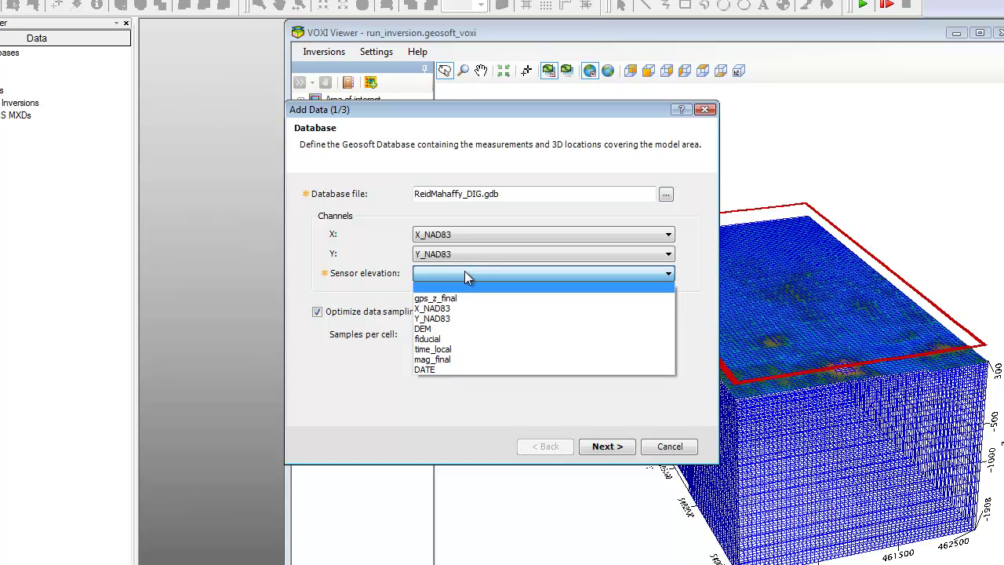
pyautogui.click(465, 296)
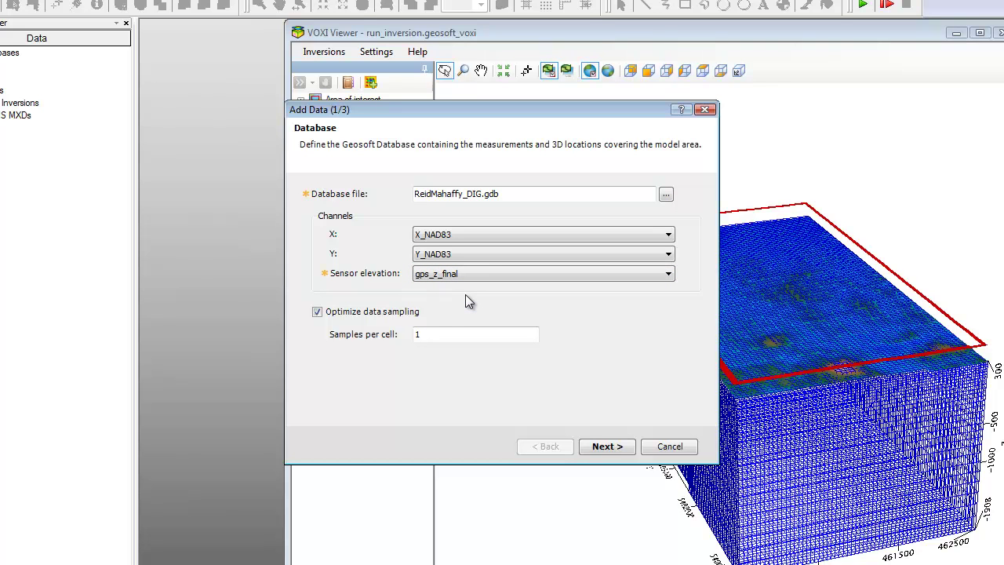
pyautogui.doubleClick(431, 333)
# Step: Set a Susceptibility model using mag_final as field data with a 5.983 nT error
pyautogui.click(596, 452)
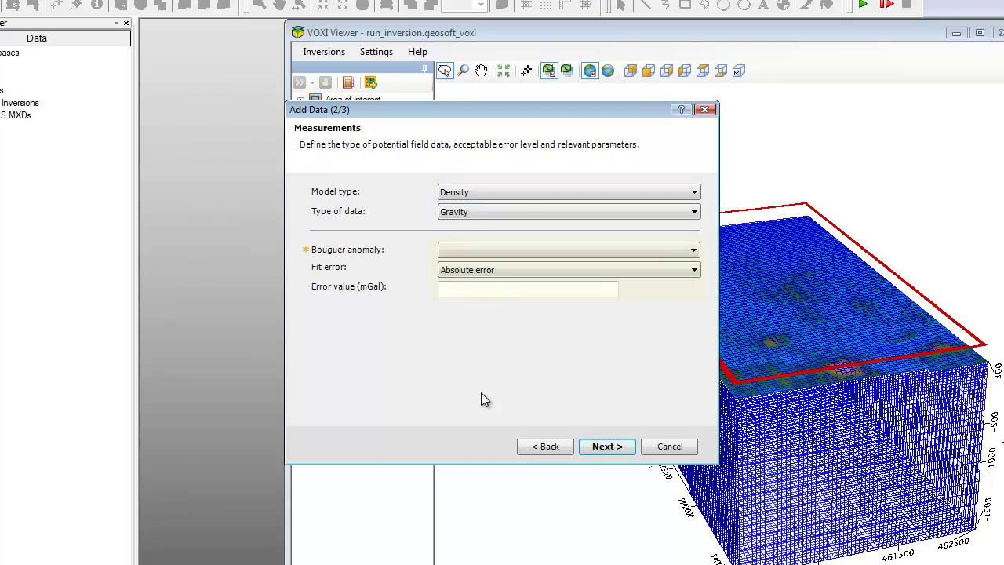
pyautogui.click(517, 193)
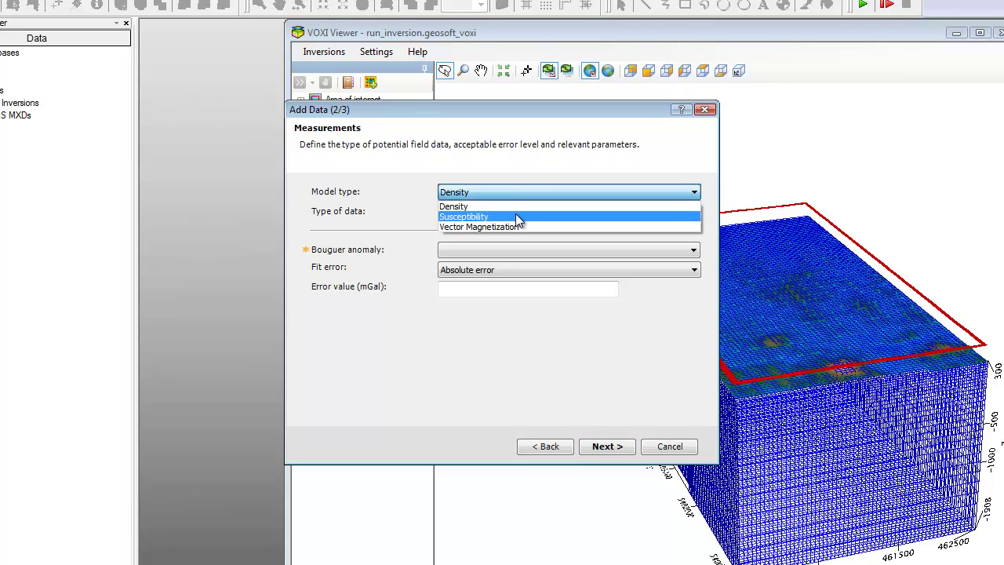
pyautogui.click(515, 215)
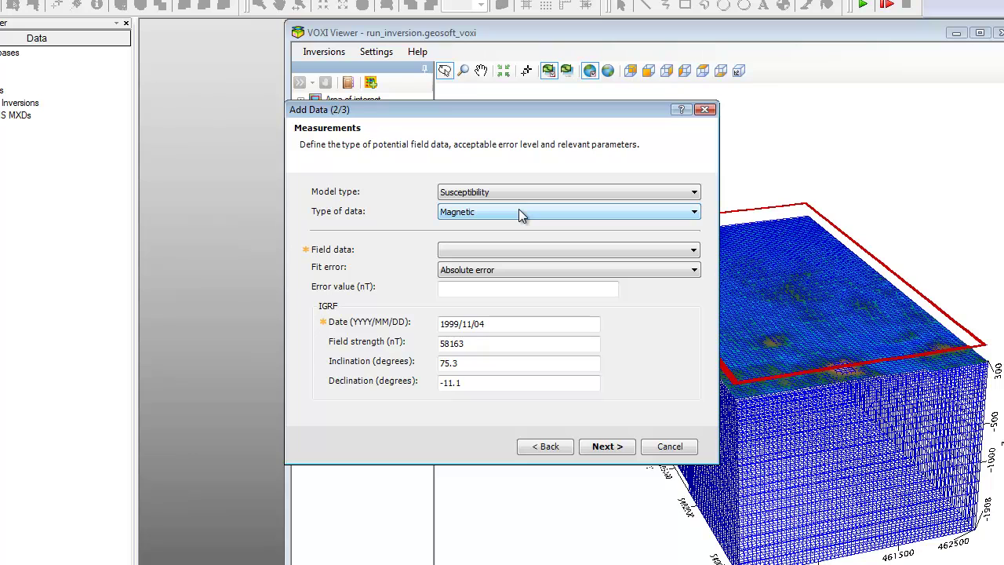
pyautogui.click(512, 251)
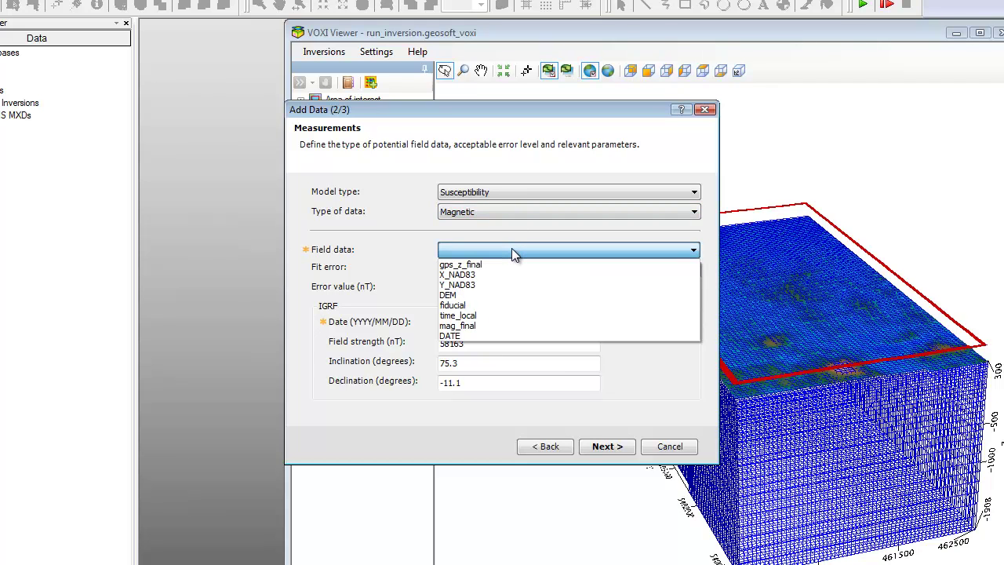
pyautogui.click(511, 327)
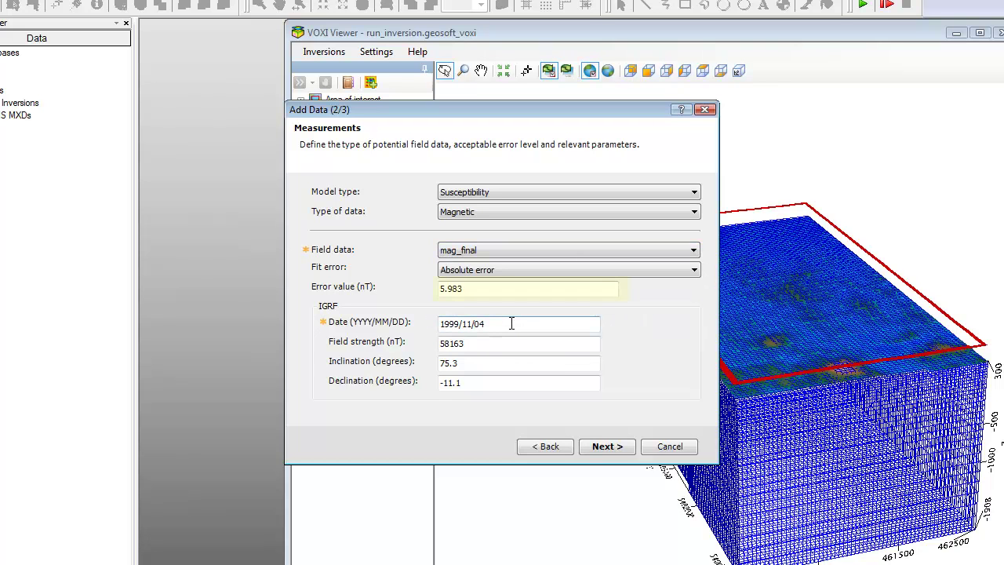
pyautogui.moveTo(473, 288); pyautogui.dragTo(437, 290)
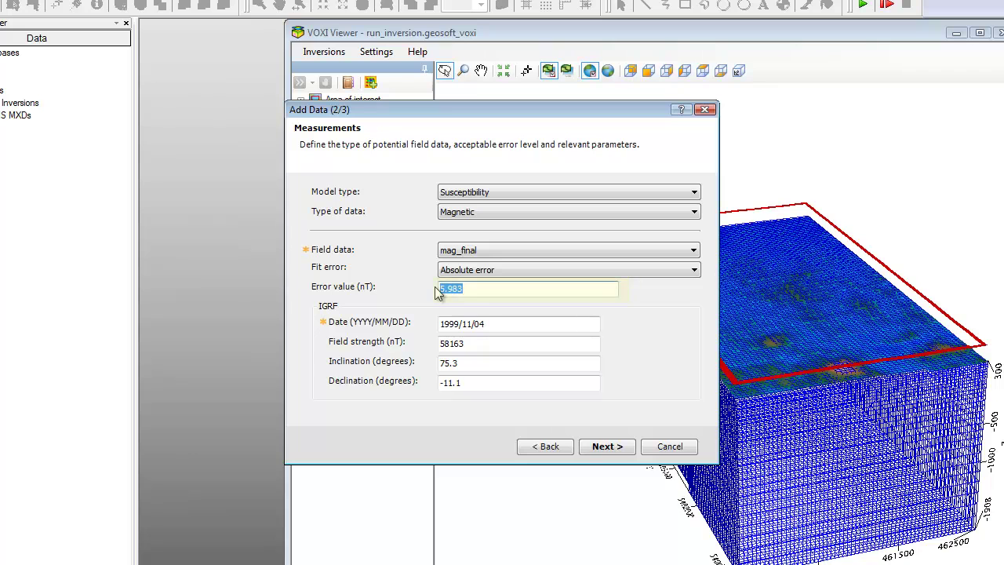
pyautogui.click(492, 322)
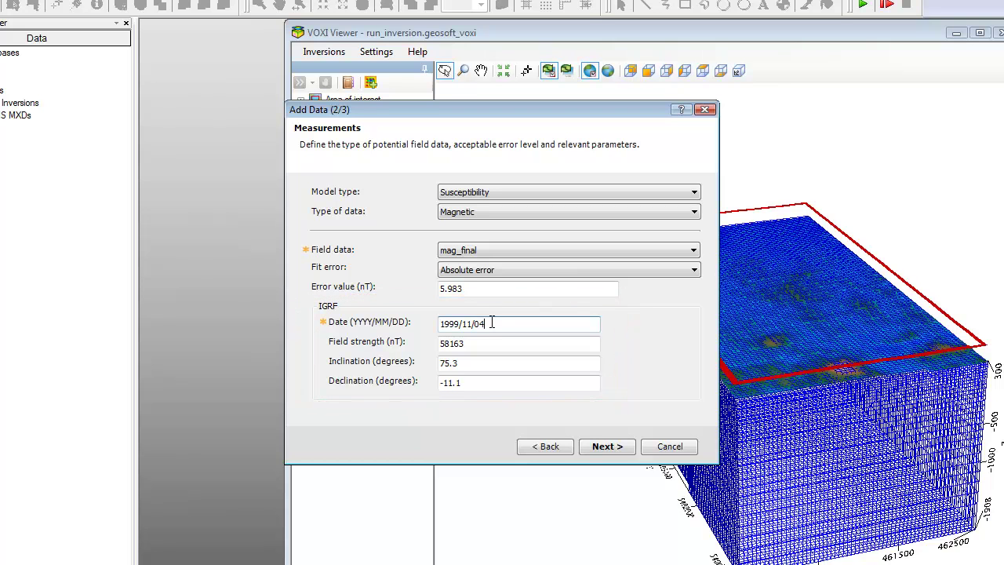
# Step: Choose no background removal for the magnetic data
pyautogui.click(600, 445)
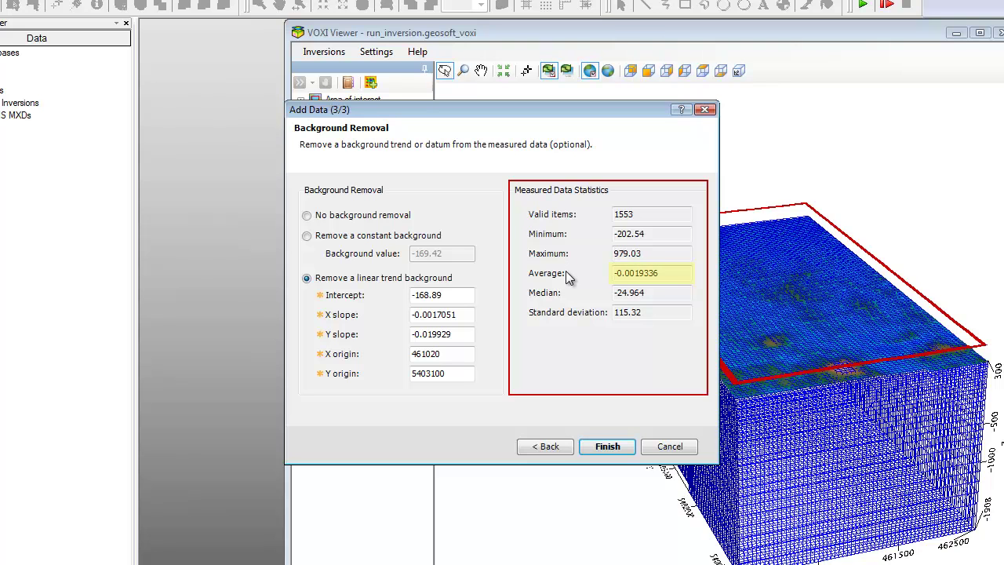
pyautogui.click(325, 221)
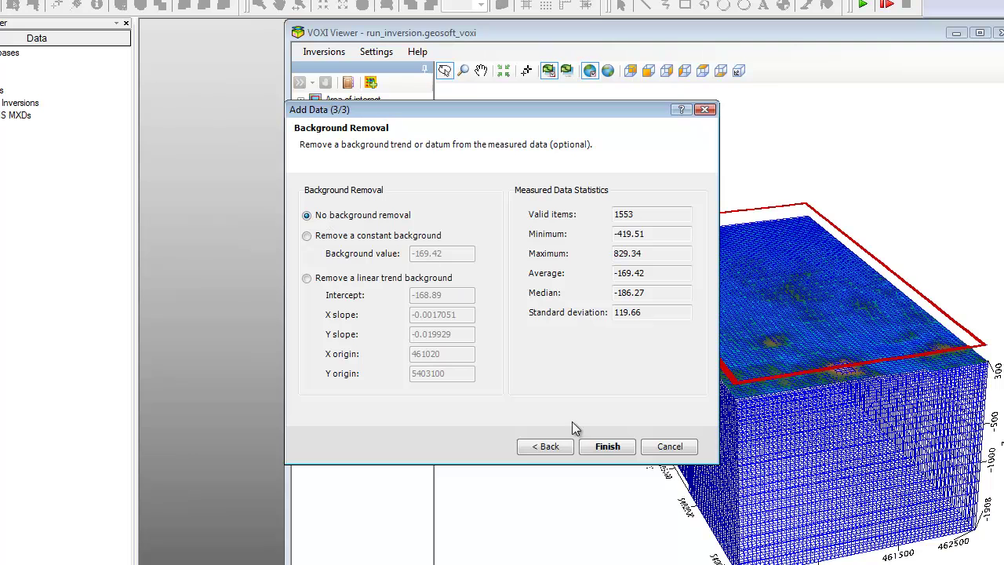
# Step: Finish adding the data, toggle the Data locations display, and inspect the Database options
pyautogui.click(585, 451)
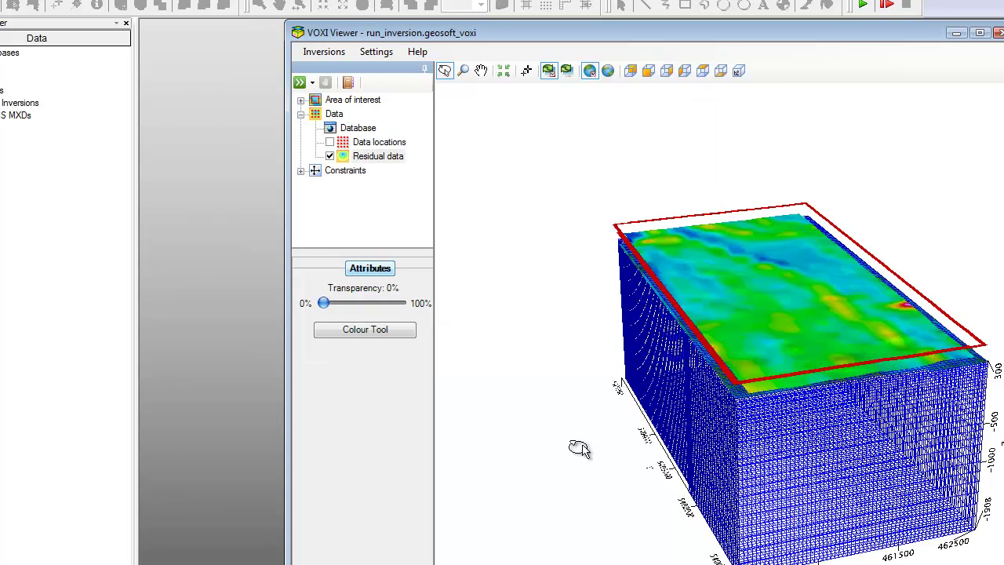
pyautogui.click(331, 144)
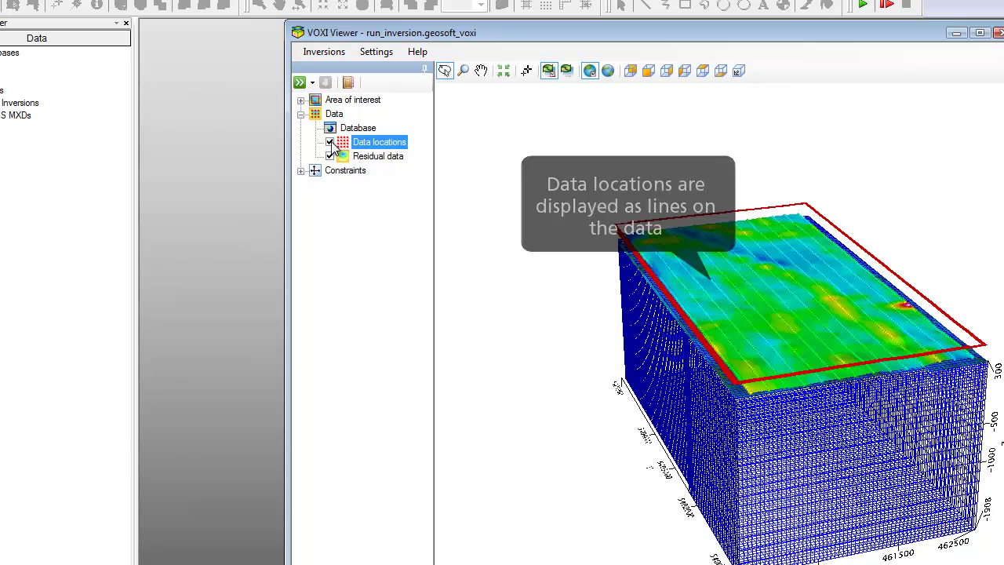
pyautogui.click(330, 142)
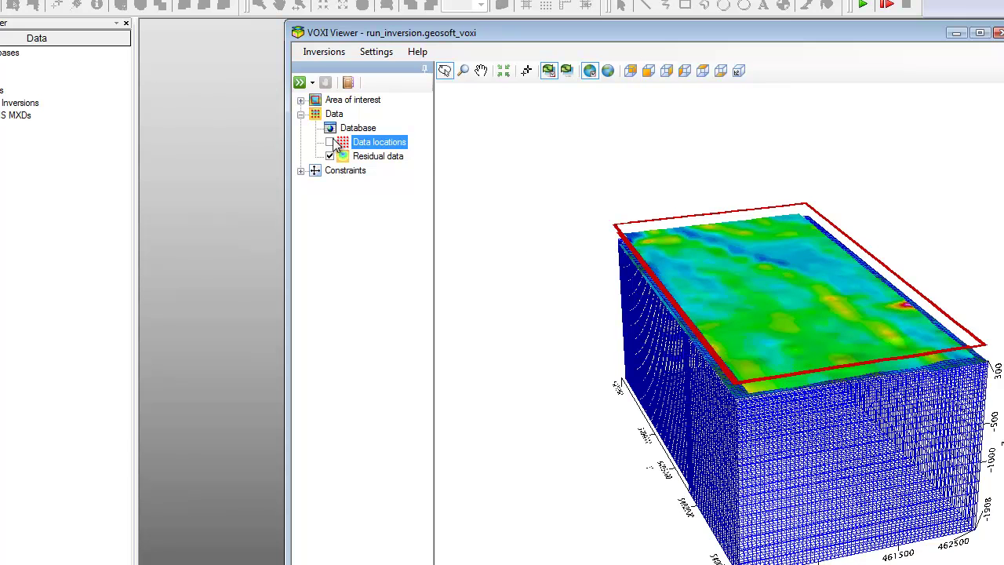
pyautogui.rightClick(351, 131)
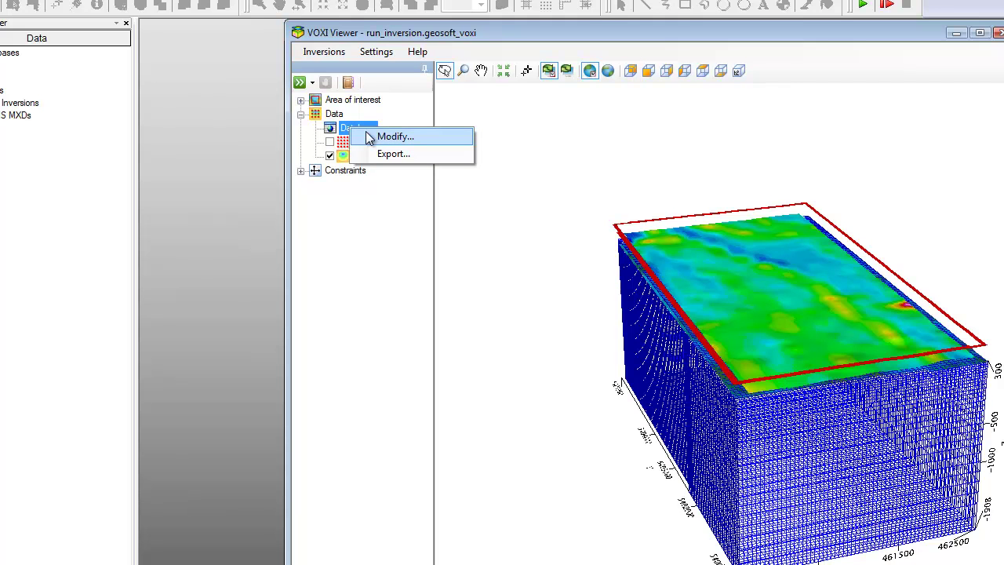
pyautogui.click(409, 118)
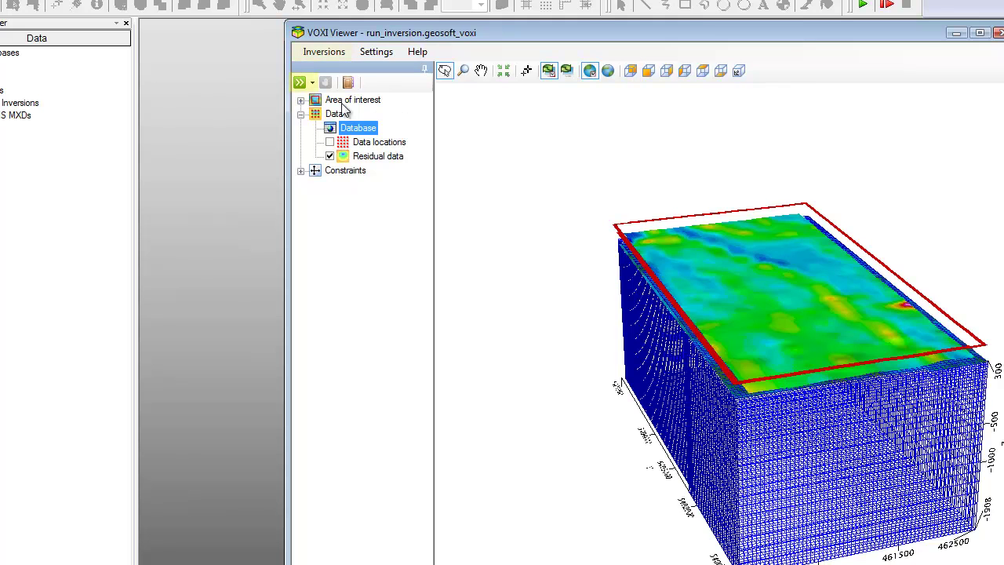
# Step: Run the inversion, confirm the token cost, and select the new Inversions entry
pyautogui.click(300, 84)
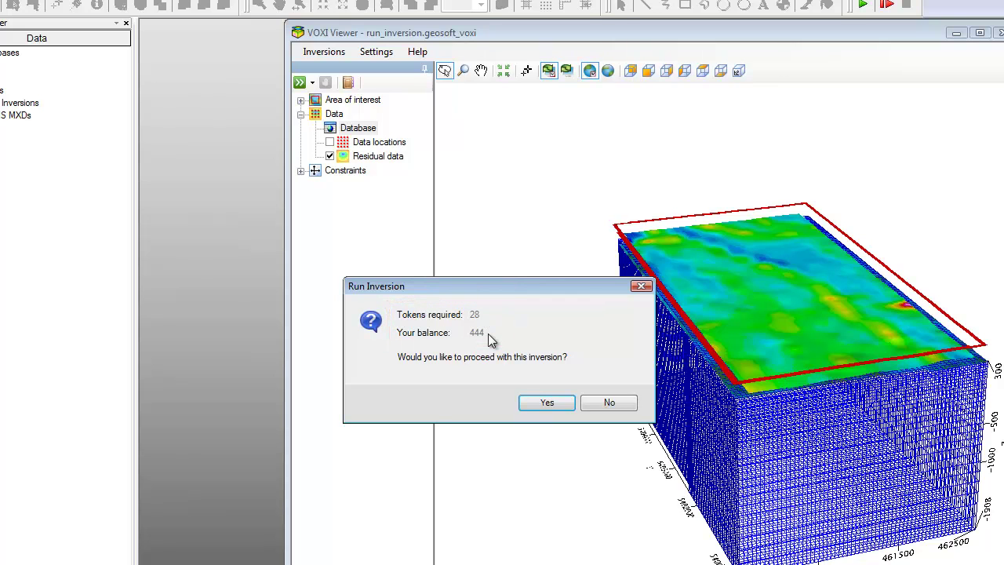
pyautogui.click(541, 404)
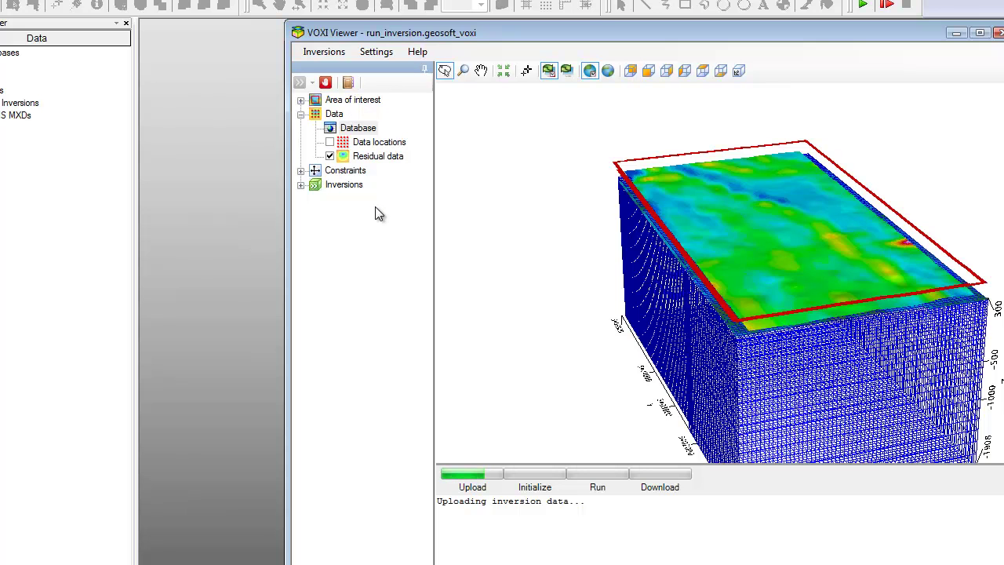
pyautogui.click(343, 189)
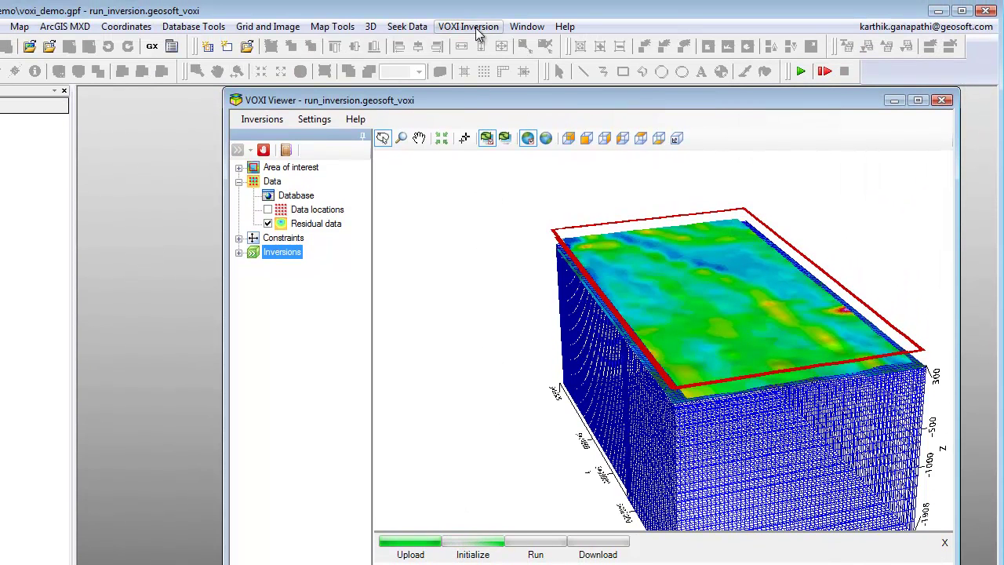
# Step: Expand Inversions > Susceptibility > Input data and inspect the DEM's context menu
pyautogui.click(480, 26)
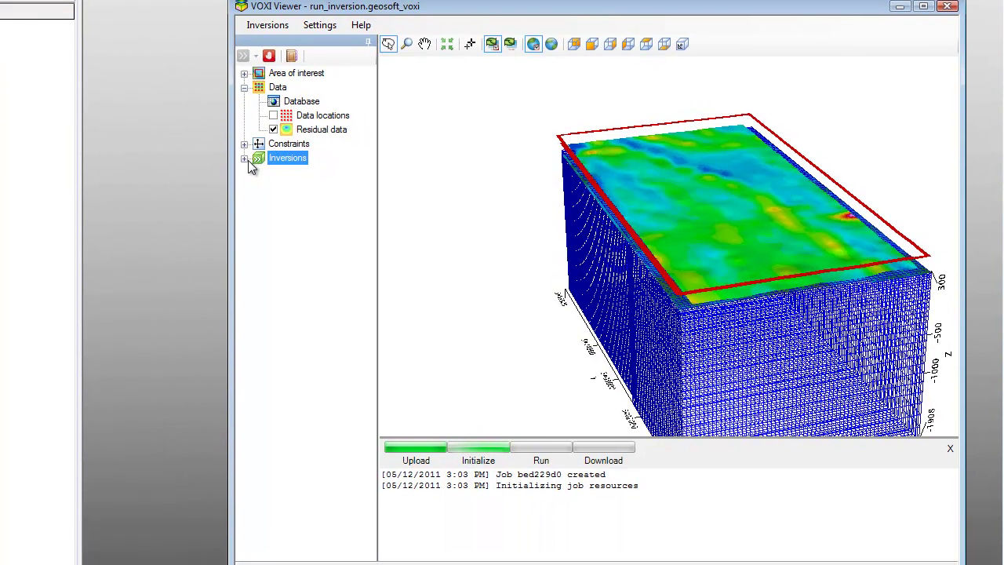
pyautogui.click(244, 159)
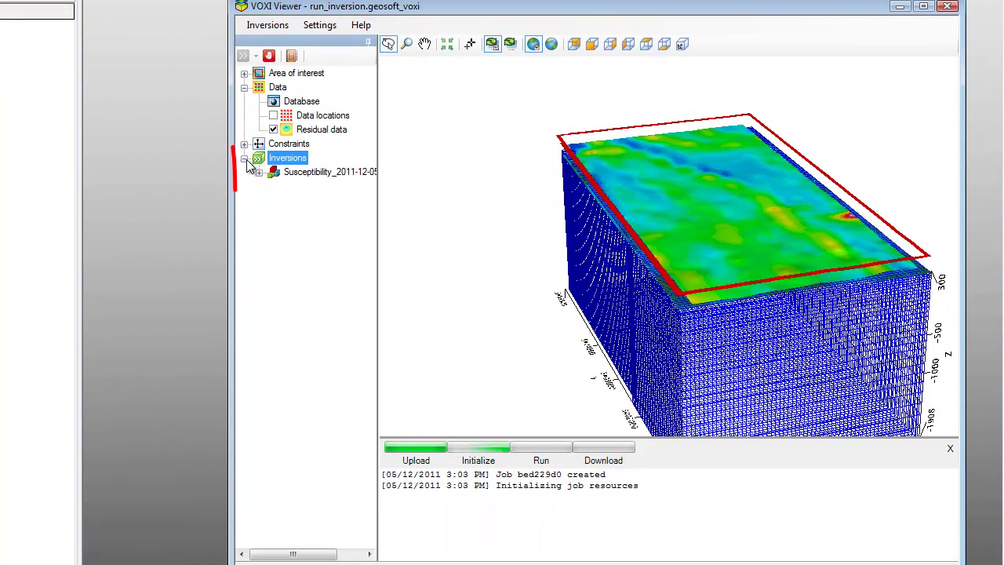
pyautogui.click(259, 172)
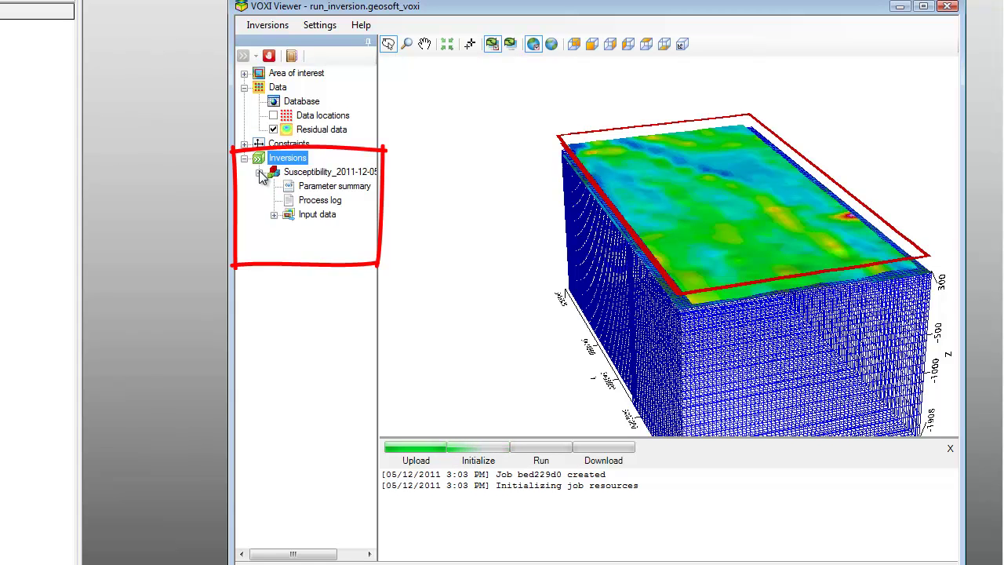
pyautogui.click(319, 219)
pyautogui.doubleClick(319, 218)
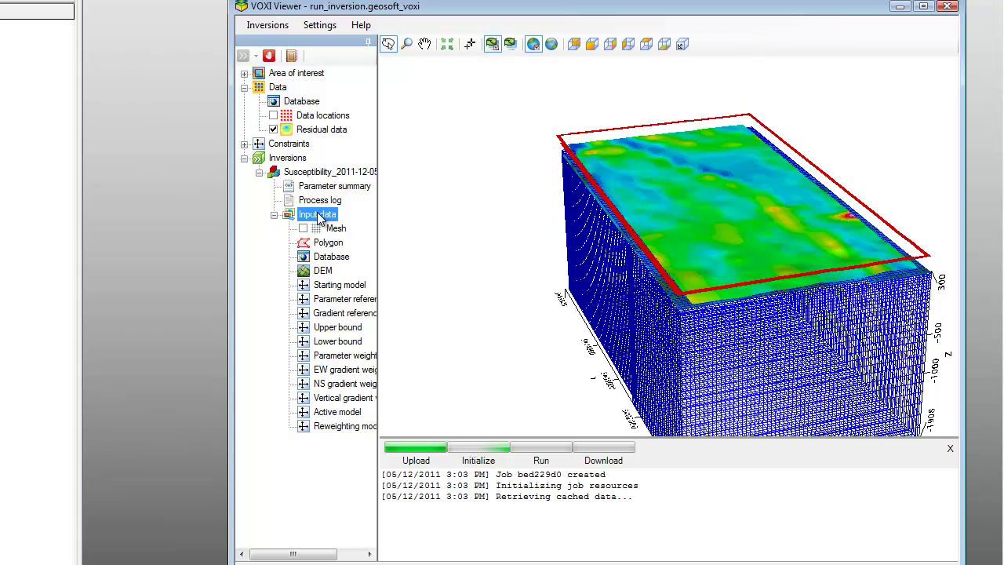
pyautogui.rightClick(324, 273)
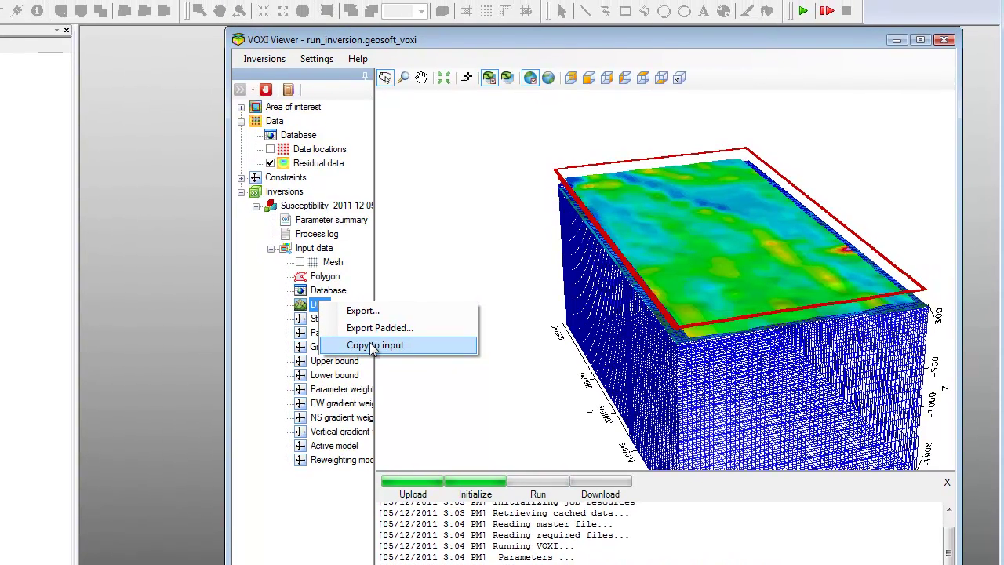
# Step: Add the journal note 'Ran unconstrained inversion on Reid-Mahaffy data'
pyautogui.click(391, 346)
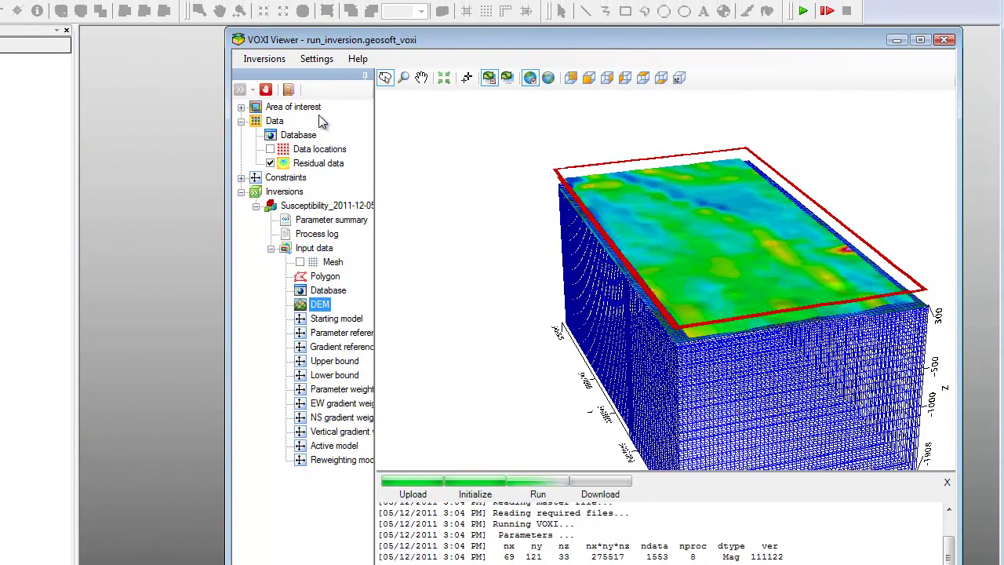
pyautogui.click(288, 89)
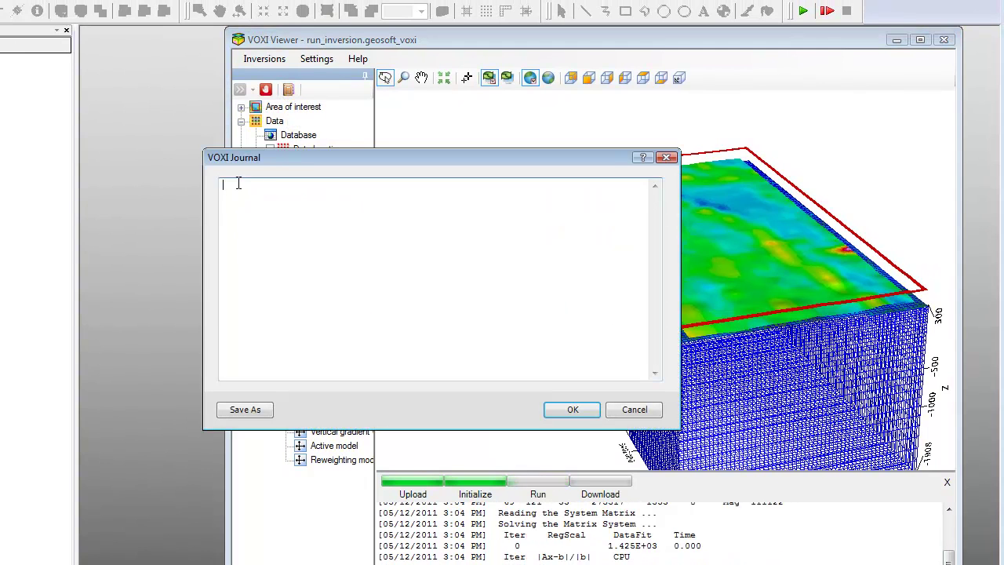
pyautogui.write('susceptibility_2011_11_17:14:45:00 Ran unconstrained inversion on Reid-Mahaffy data')
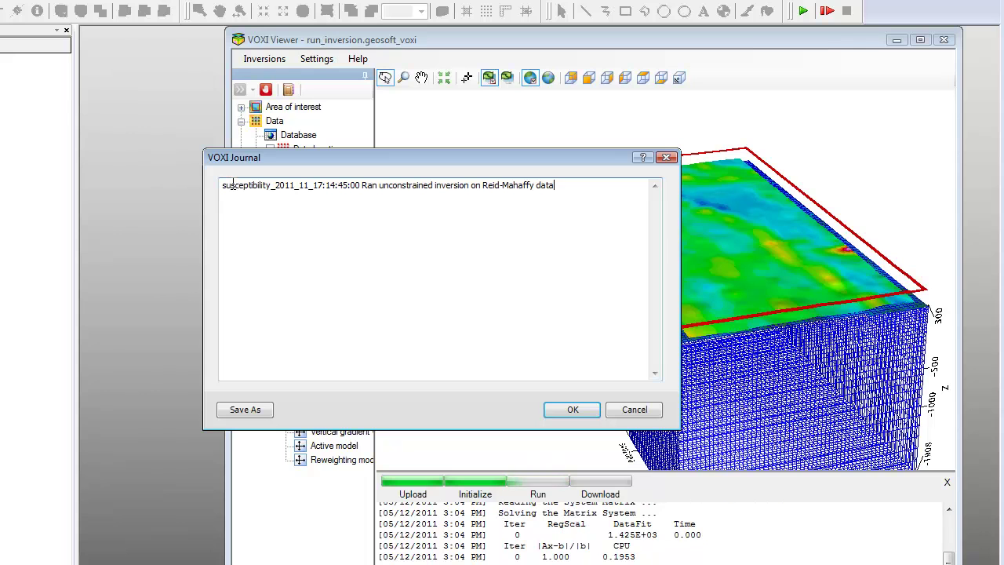
pyautogui.click(562, 409)
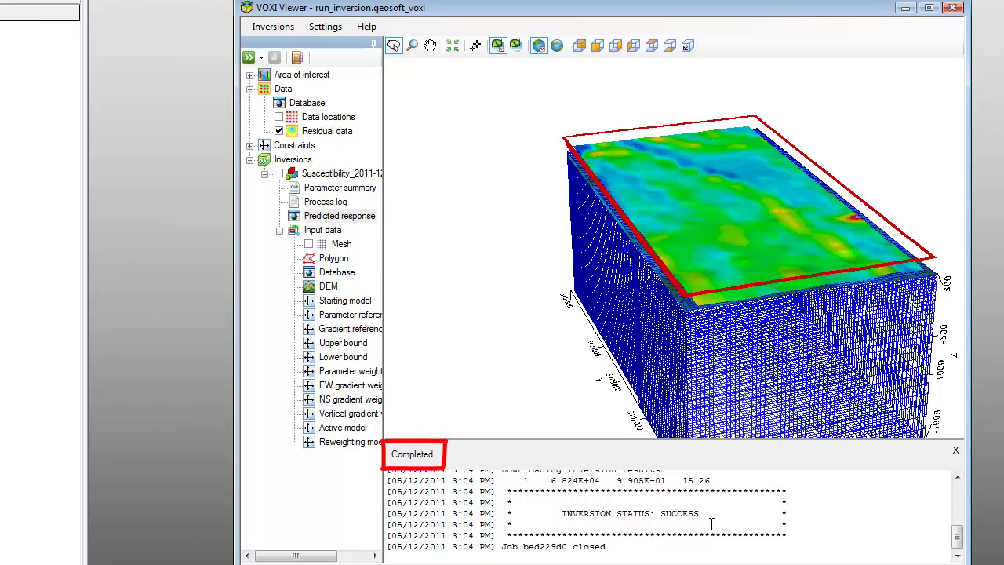
# Step: Show the Susceptibility model in 3D and review its parameter summary
pyautogui.click(955, 450)
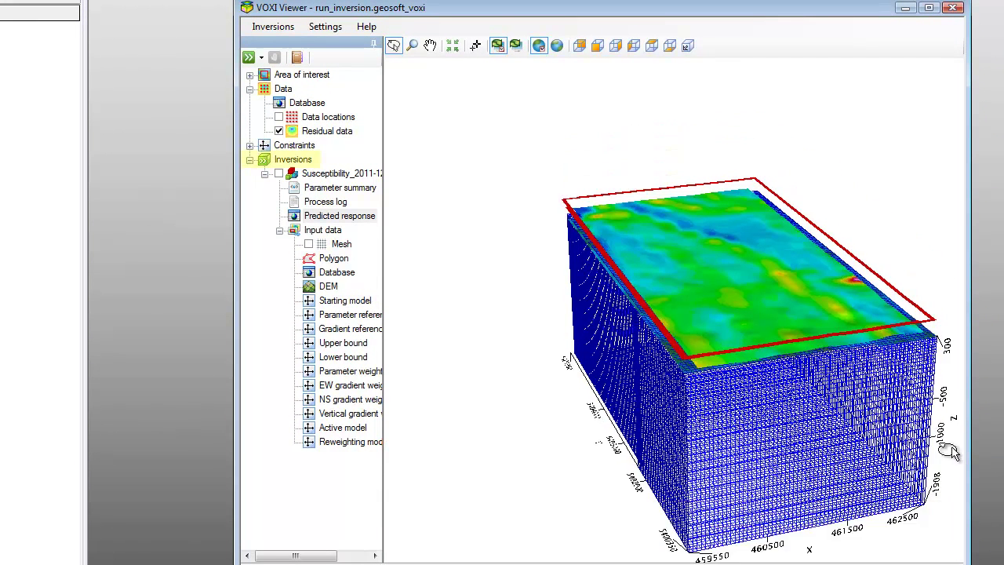
pyautogui.click(279, 174)
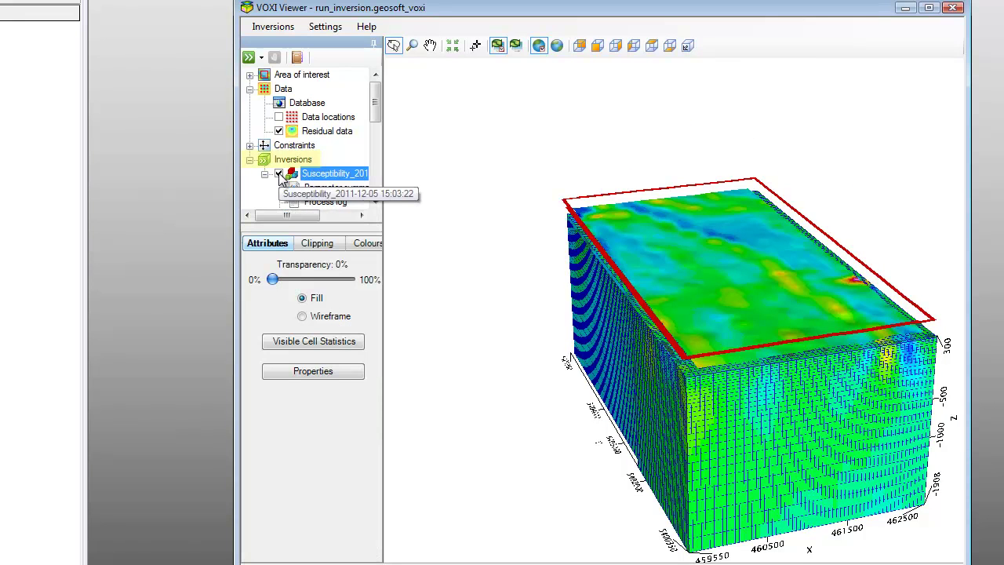
pyautogui.click(322, 189)
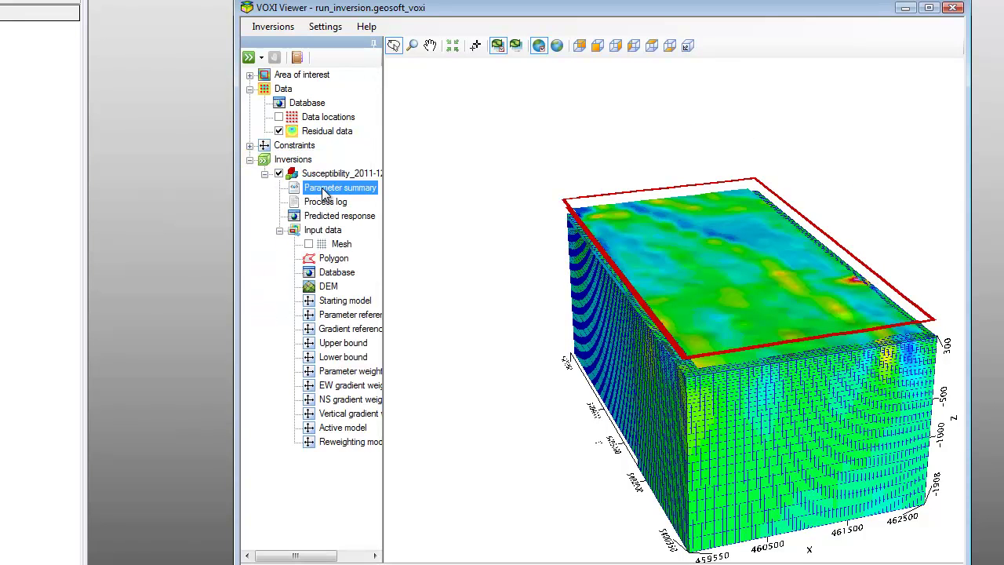
pyautogui.rightClick(323, 192)
pyautogui.click(342, 199)
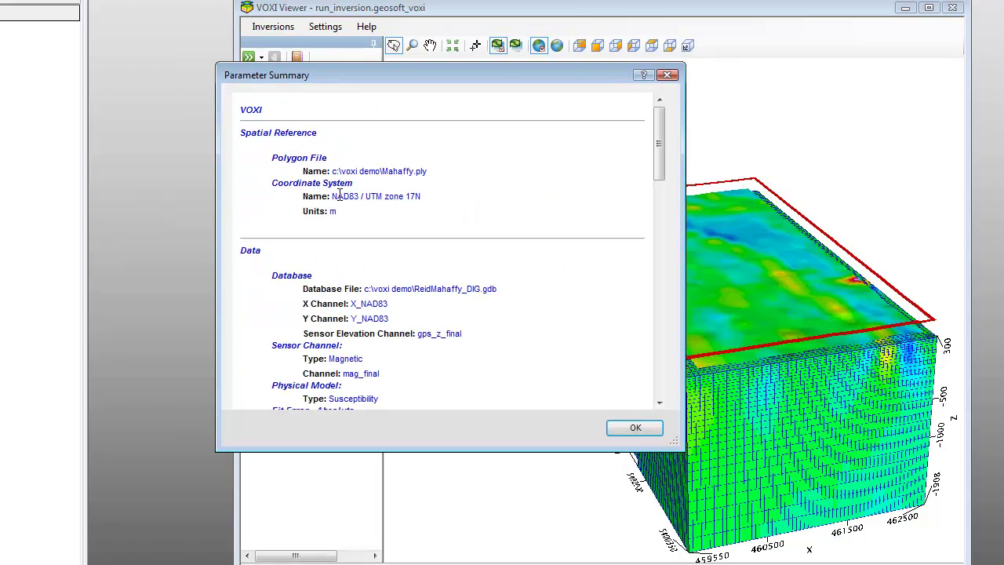
pyautogui.moveTo(659, 145); pyautogui.dragTo(662, 365)
pyautogui.click(635, 428)
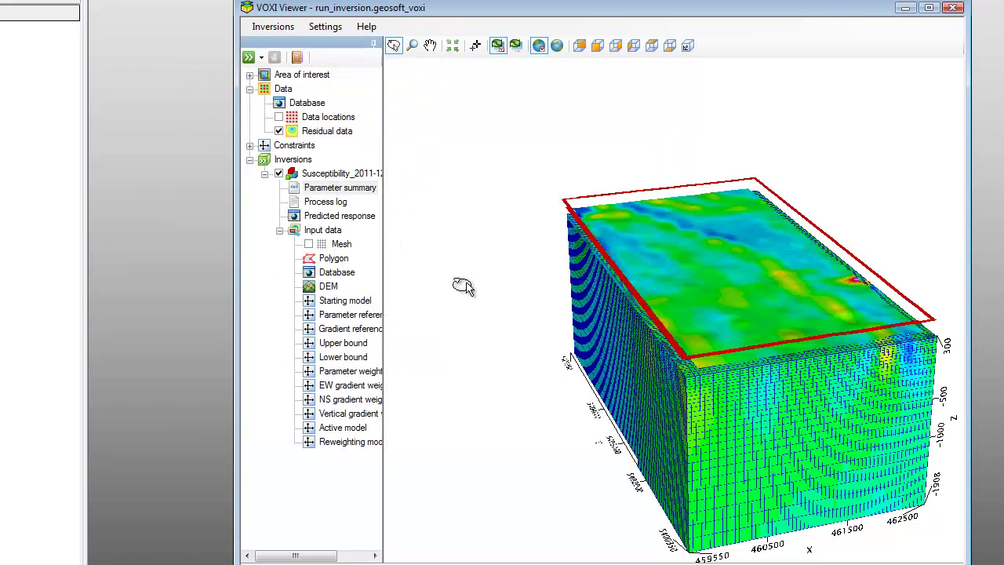
# Step: Review the inversion's process log and bring up the Predicted response actions
pyautogui.rightClick(313, 202)
pyautogui.click(350, 210)
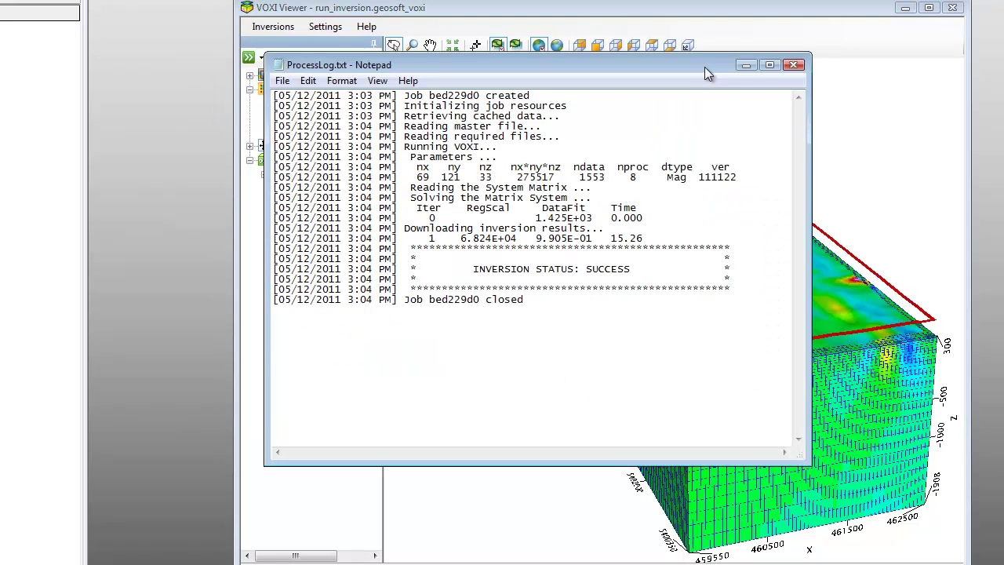
pyautogui.click(794, 66)
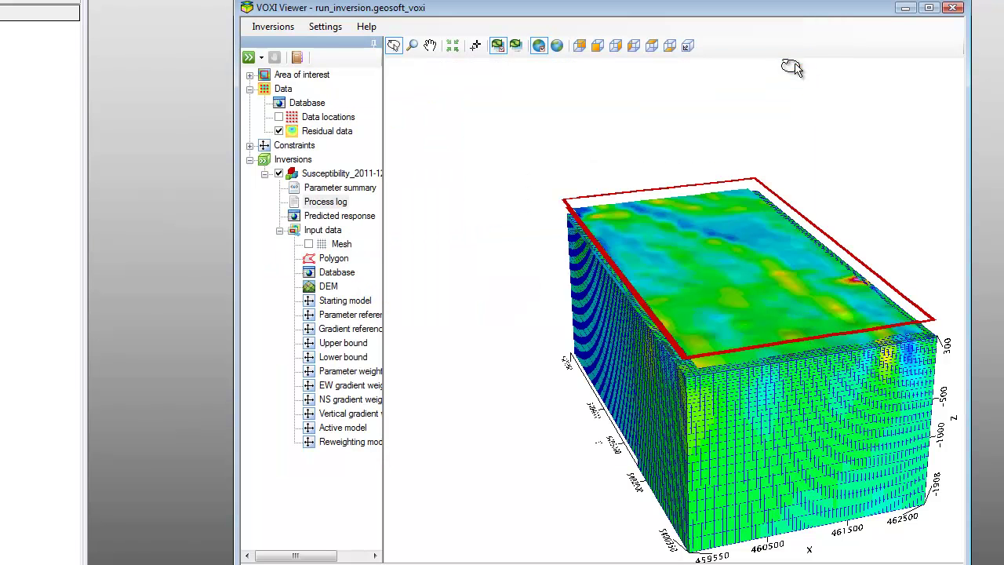
pyautogui.rightClick(332, 225)
# Step: View and close the predicted response table, then show the Susceptibility model's colours and clipping ranges
pyautogui.click(366, 228)
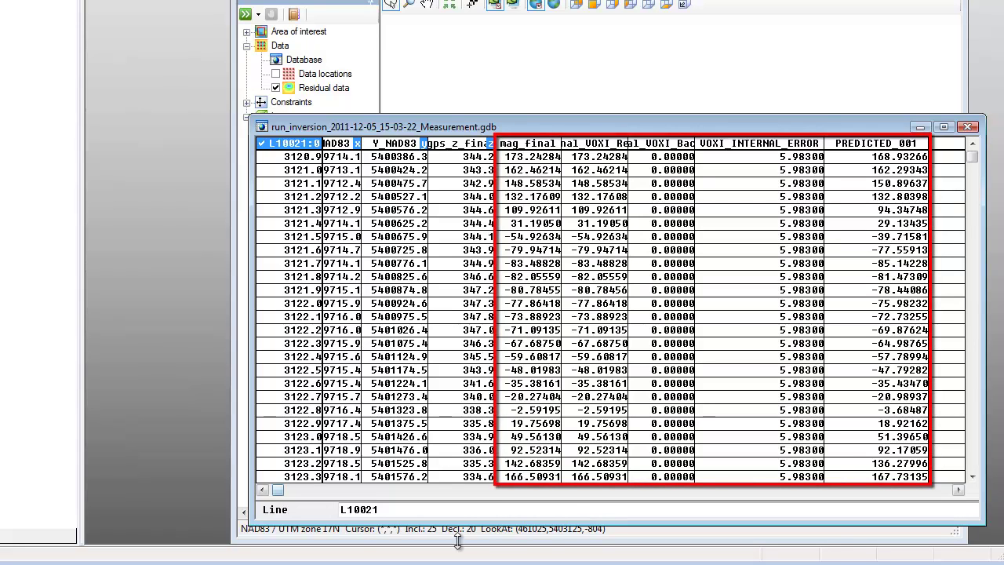
pyautogui.click(967, 126)
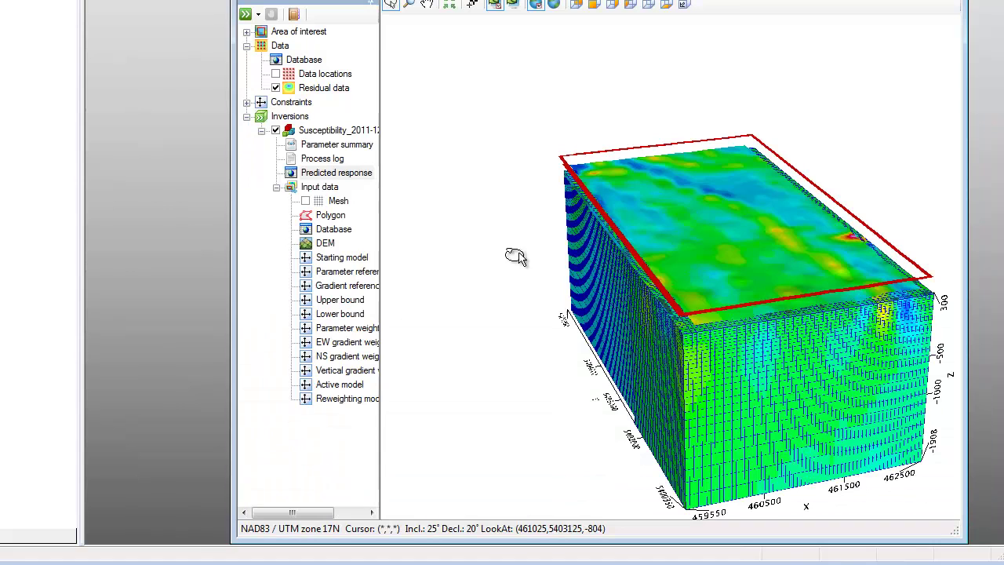
pyautogui.click(330, 132)
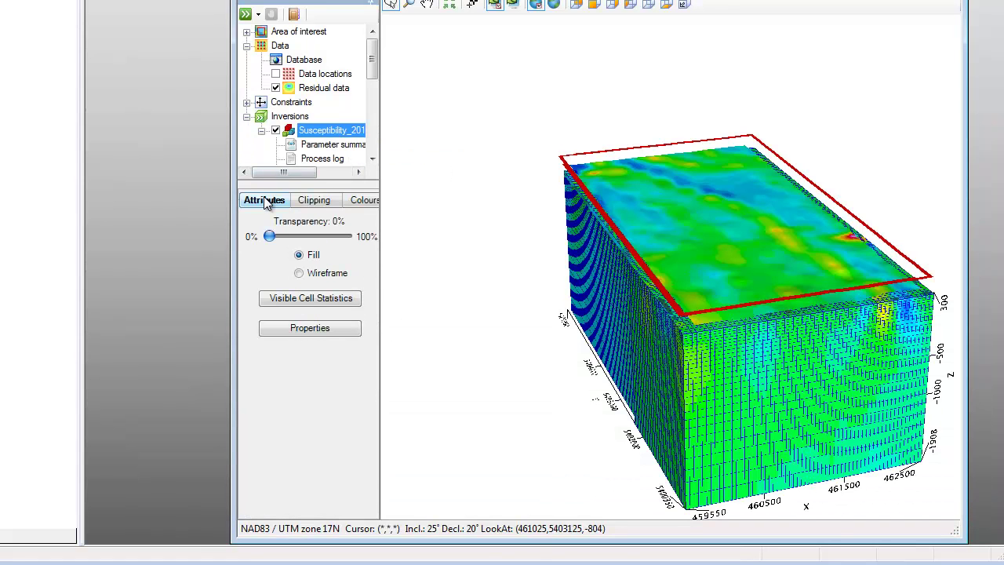
pyautogui.click(362, 200)
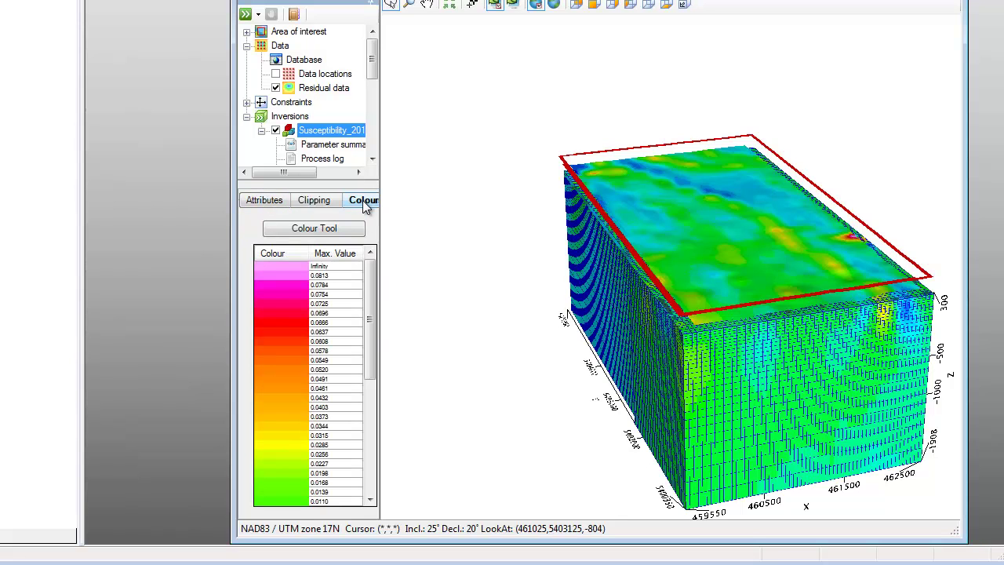
pyautogui.click(317, 199)
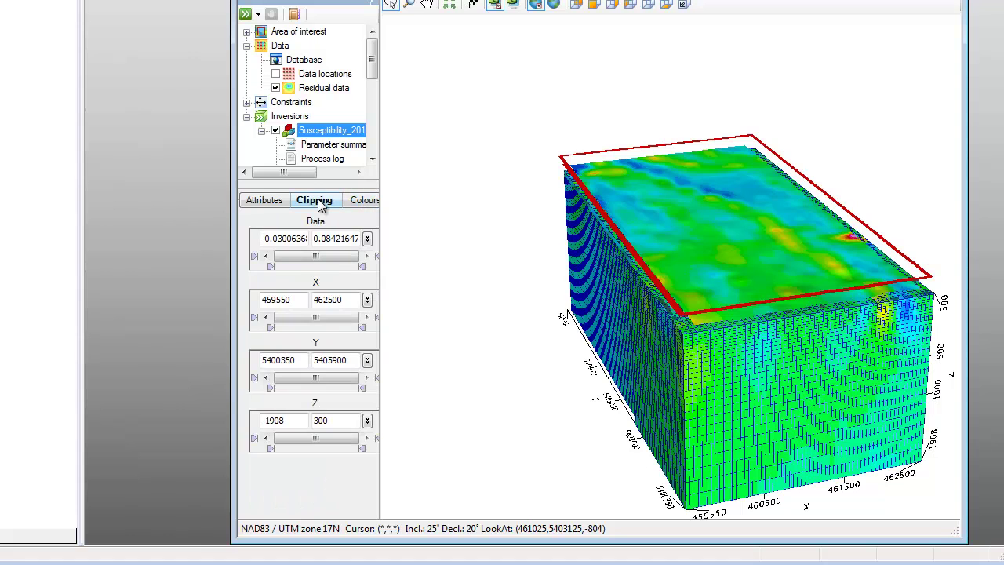